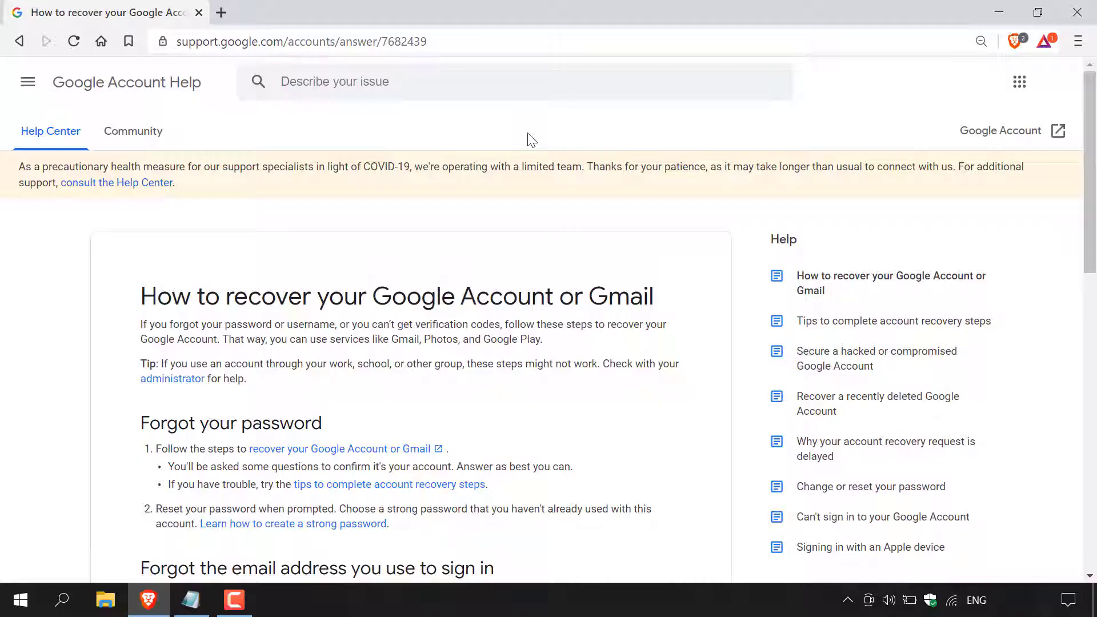
# Inspect the help article's full web address in the address bar, leaving it unchanged
pyautogui.click(471, 42)
pyautogui.click(309, 42)
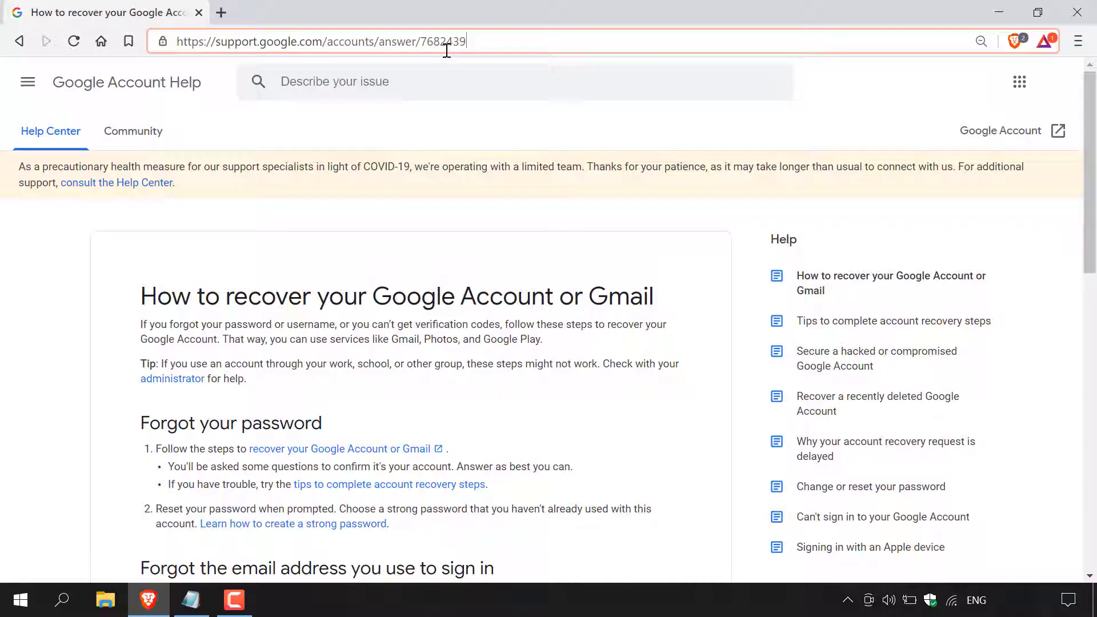
pyautogui.click(467, 41)
pyautogui.click(470, 128)
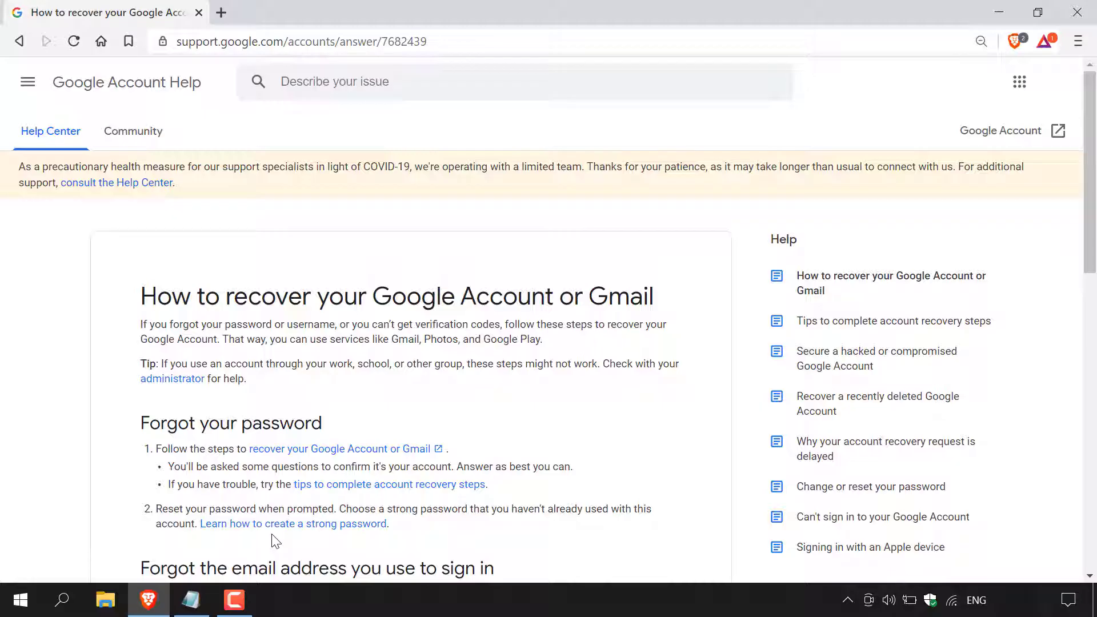
# Open Account Recovery from the article's link and submit the entered email with Next
pyautogui.click(397, 449)
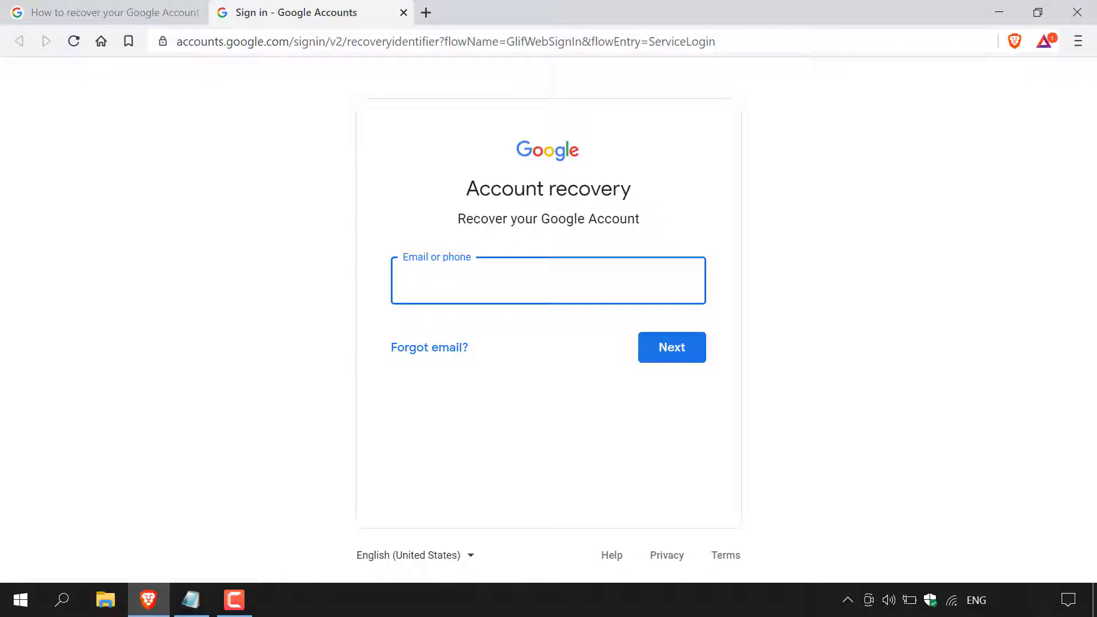
pyautogui.click(673, 348)
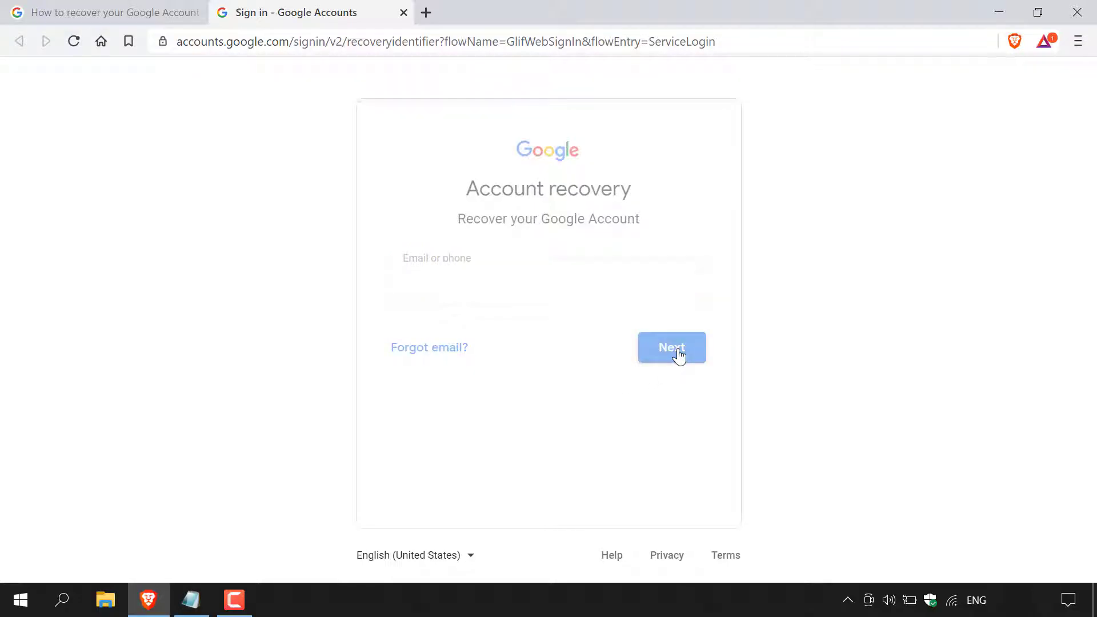
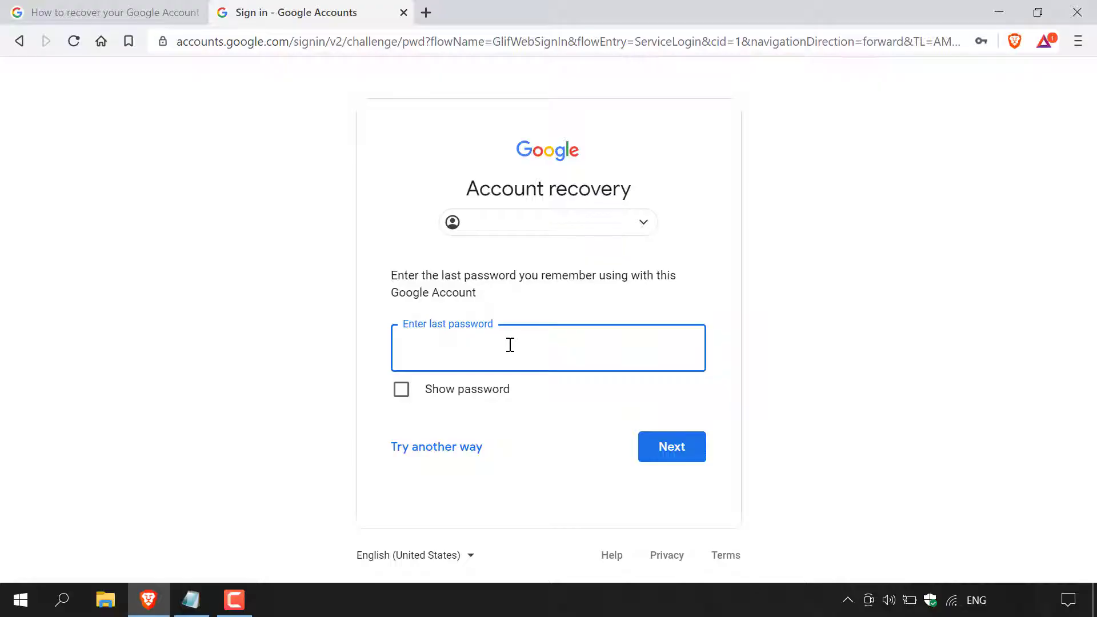
# Submit the last remembered password to verify the account
pyautogui.click(672, 447)
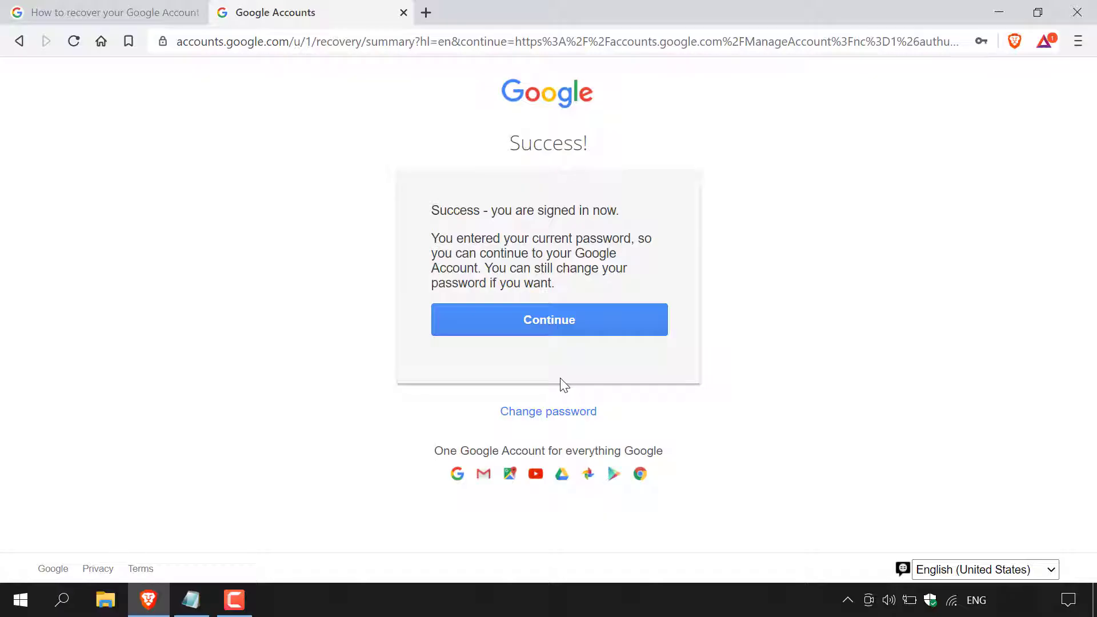
# Continue from the recovery success page to the Google Account Welcome dashboard
pyautogui.click(557, 324)
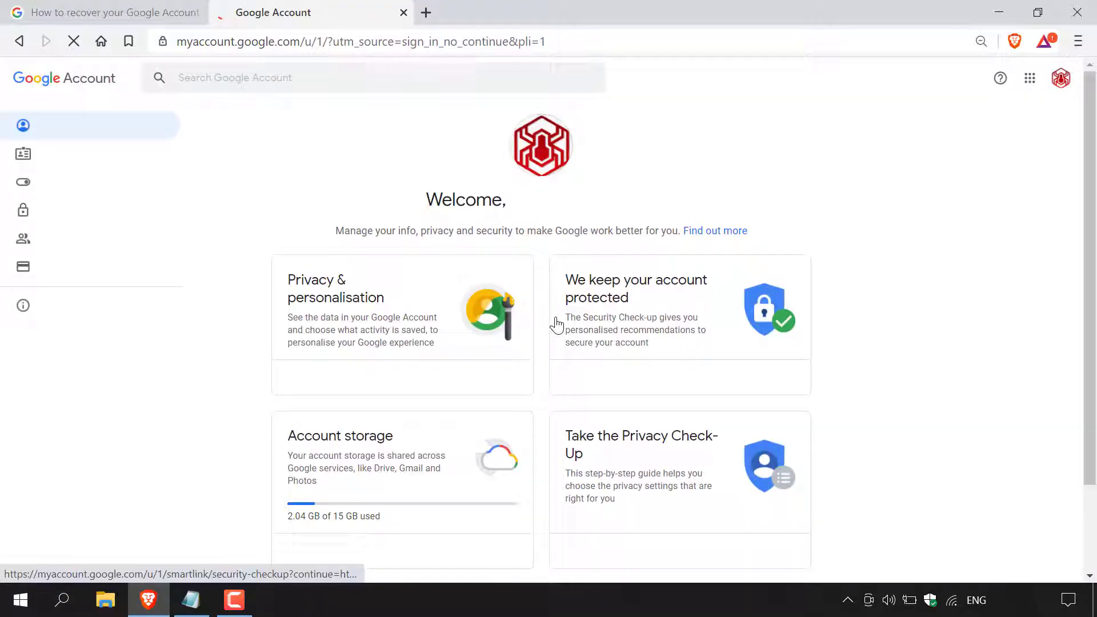